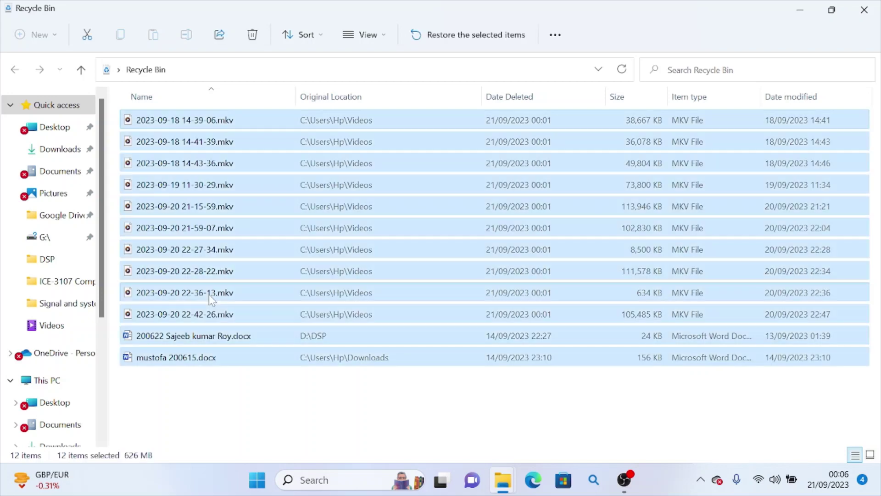
Step: Permanently delete all files in the Recycle Bin, and close it after rechecking its contents
key("Delete")
left_click(490, 253)
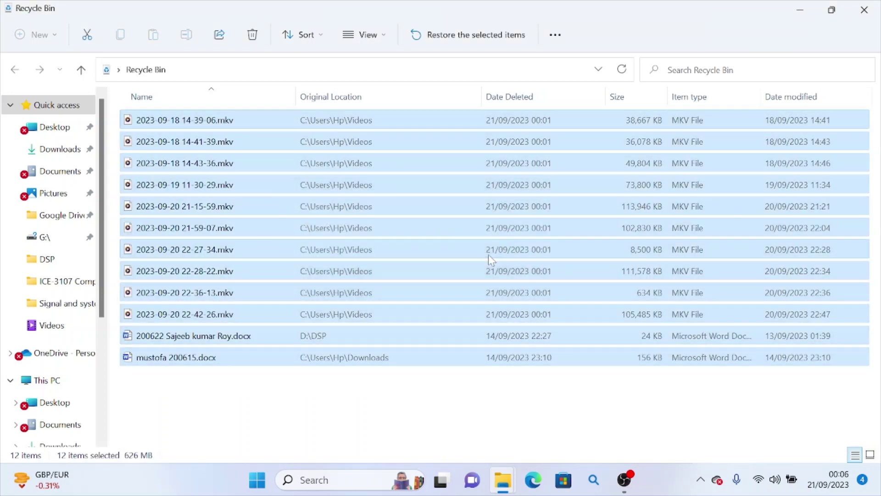
left_click_drag(250, 405, 163, 113)
right_click(161, 166)
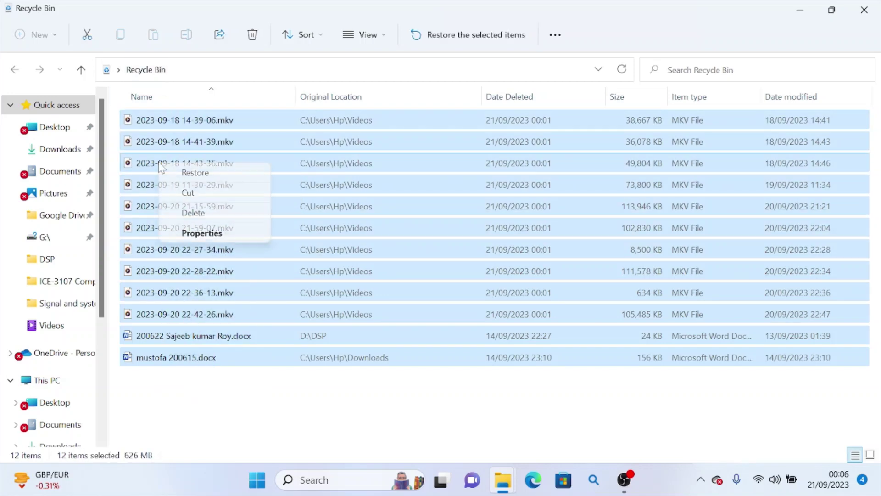
left_click(185, 210)
left_click(498, 255)
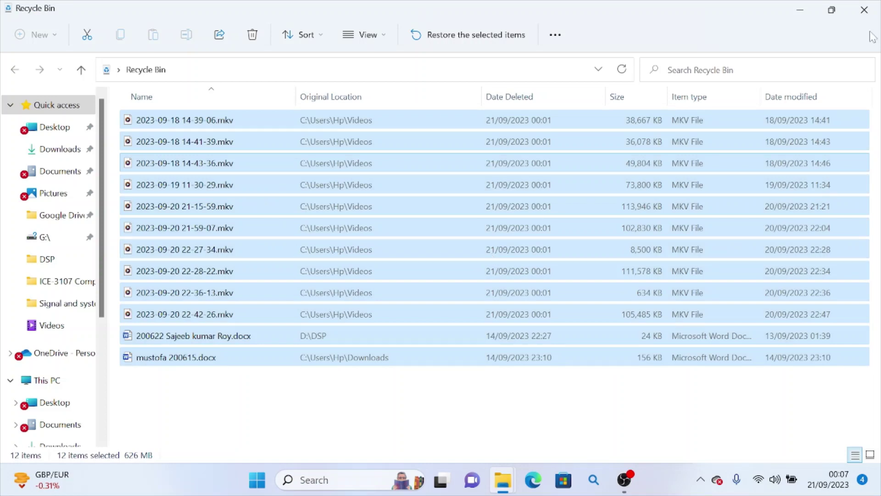
left_click(878, 13)
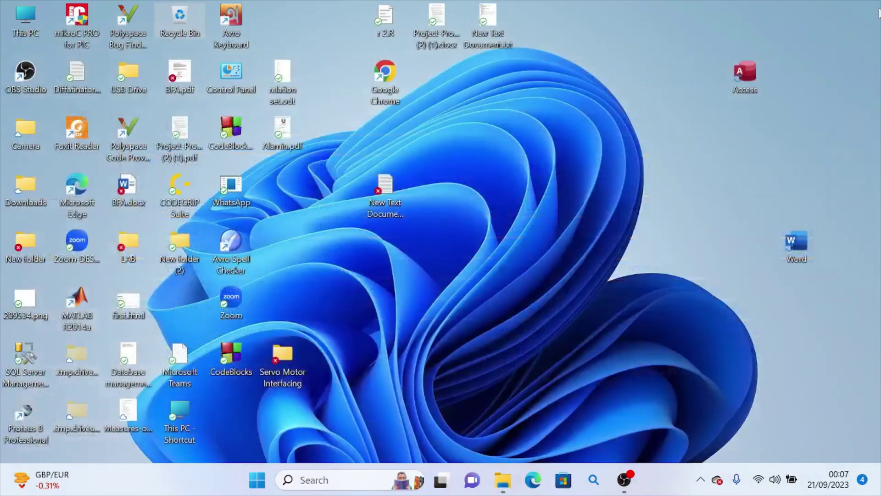
double_click(184, 21)
left_click(878, 5)
Step: Open the Recent folder by launching Run and entering the command "recent"
left_click(319, 482)
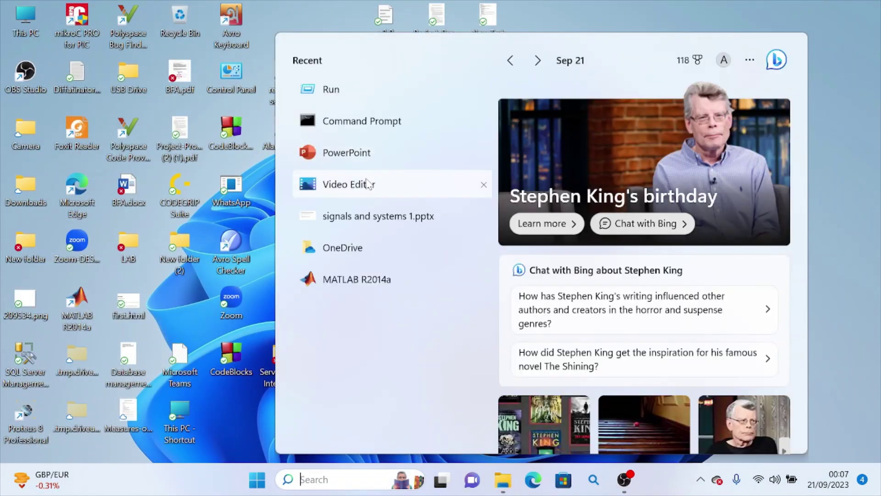
type("run")
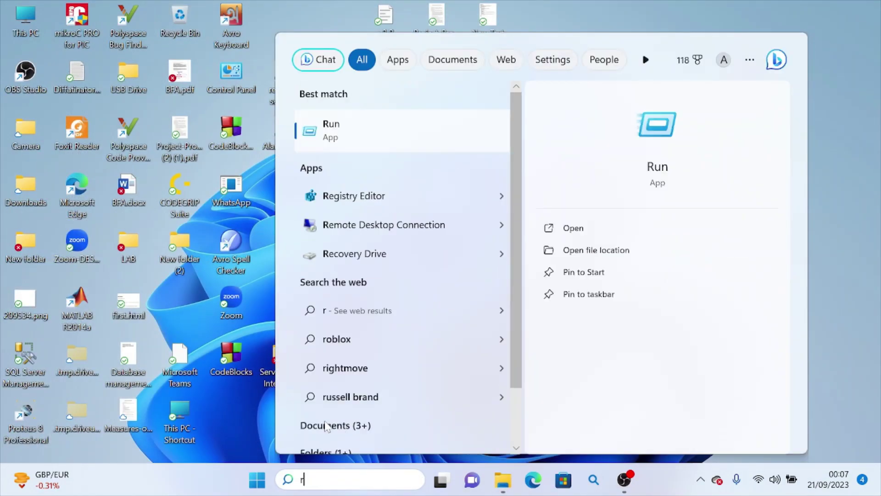
left_click(583, 232)
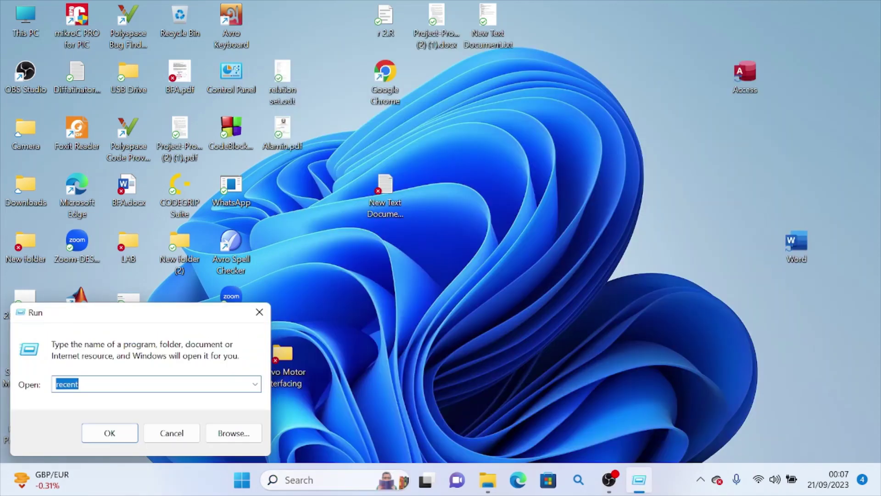
type("rn")
key("BackSpace")
type("ecent")
left_click(114, 431)
Step: Look through the full list of recent file and folder shortcuts in the Recent folder
scroll(335, 275, "down", 20)
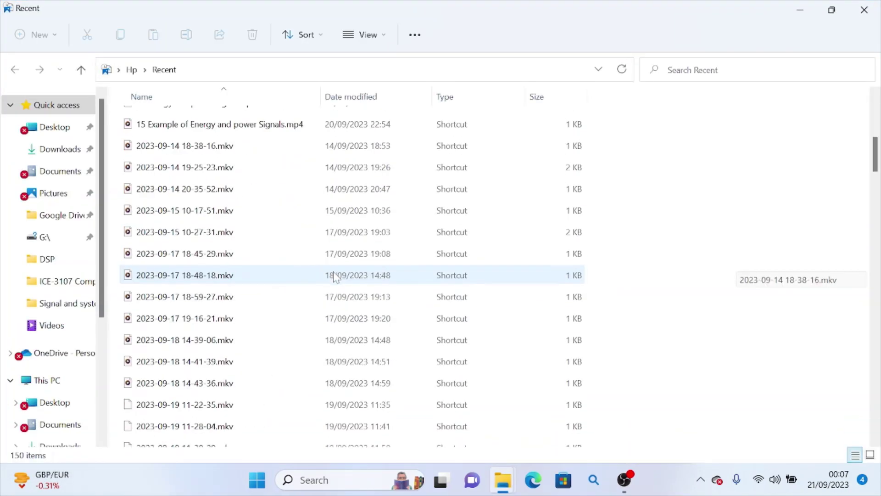
scroll(334, 276, "down", 8)
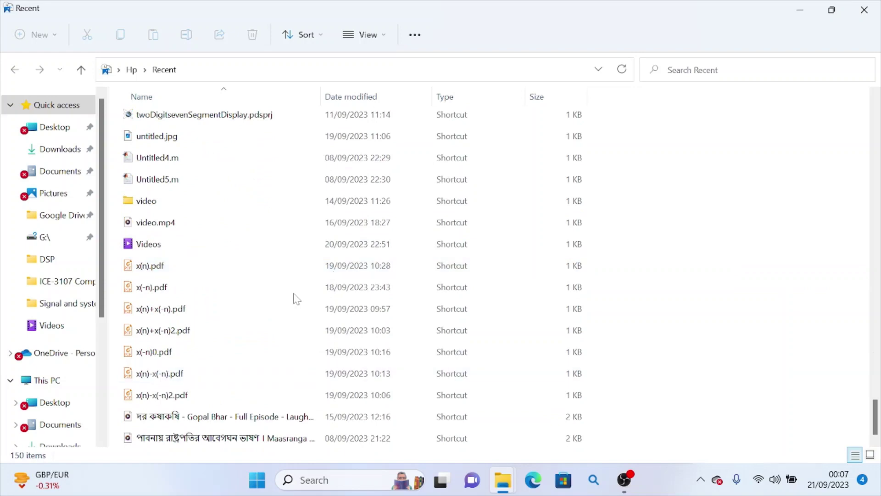
scroll(295, 294, "up", 3)
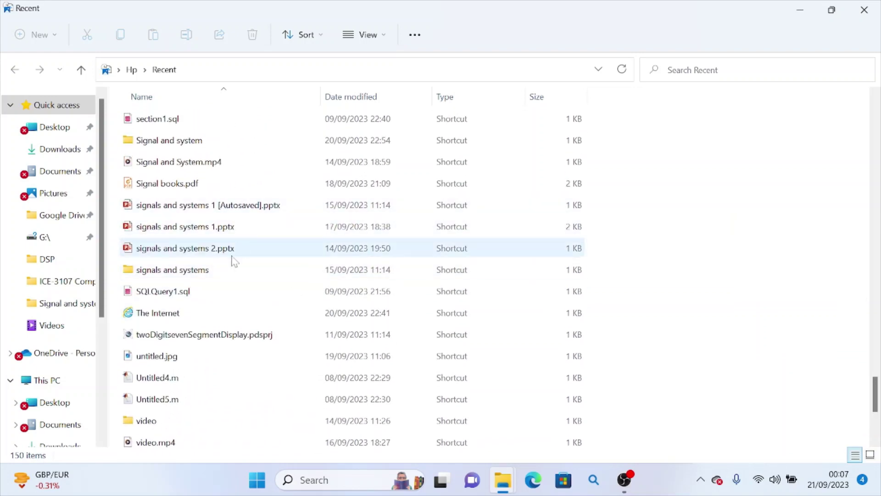
scroll(207, 352, "up", 3)
scroll(207, 354, "down", 5)
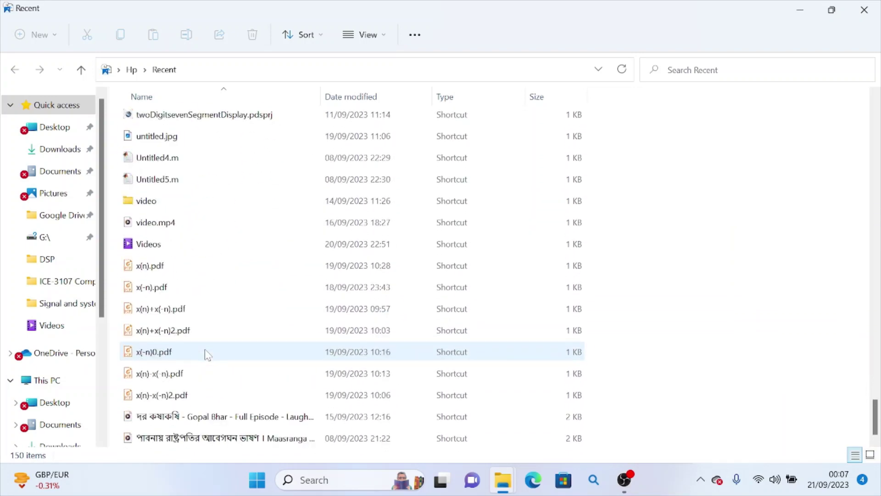
scroll(206, 353, "up", 6)
scroll(207, 355, "up", 20)
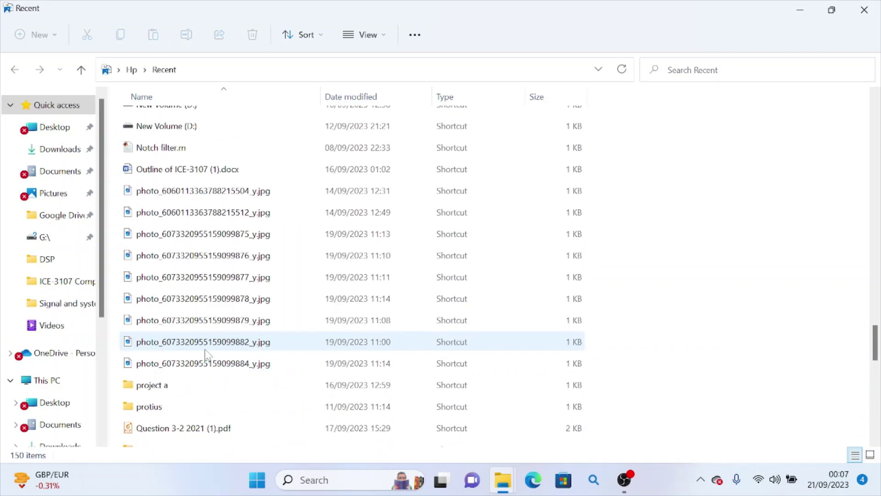
scroll(207, 355, "up", 6)
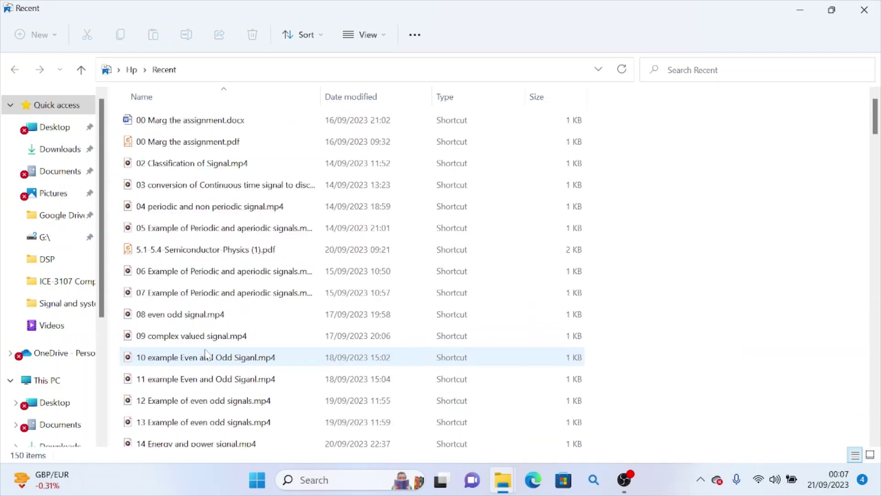
Step: Delete every shortcut in the Recent folder and close the folder
key("ctrl+a")
scroll(205, 353, "down", 20)
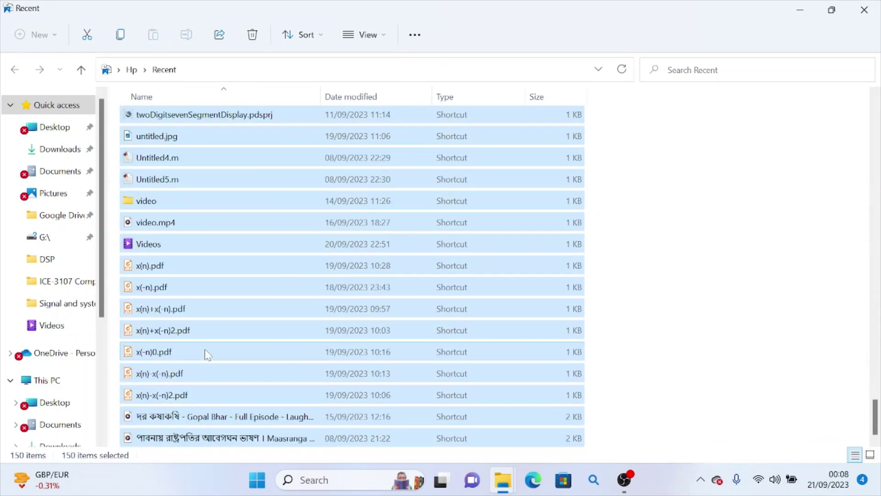
key("Delete")
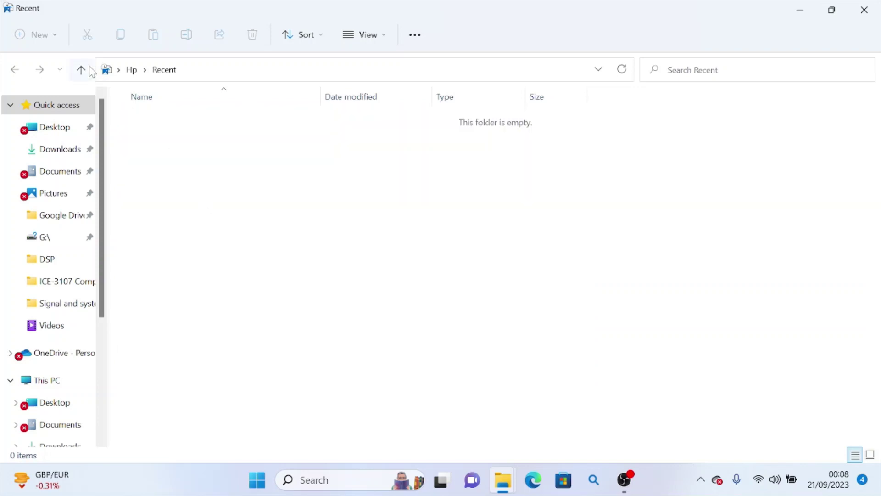
left_click(864, 9)
Step: Launch Run again and execute the "tree" command
left_click(327, 480)
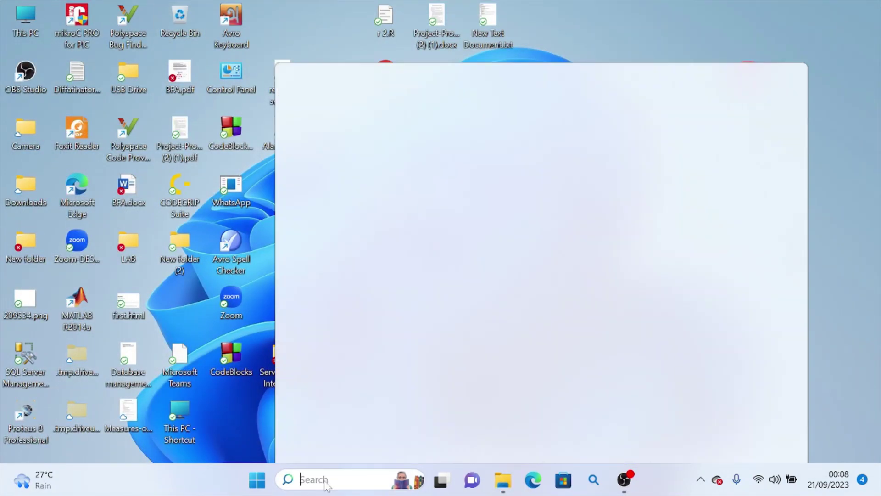
type("t")
key("BackSpace")
type("run")
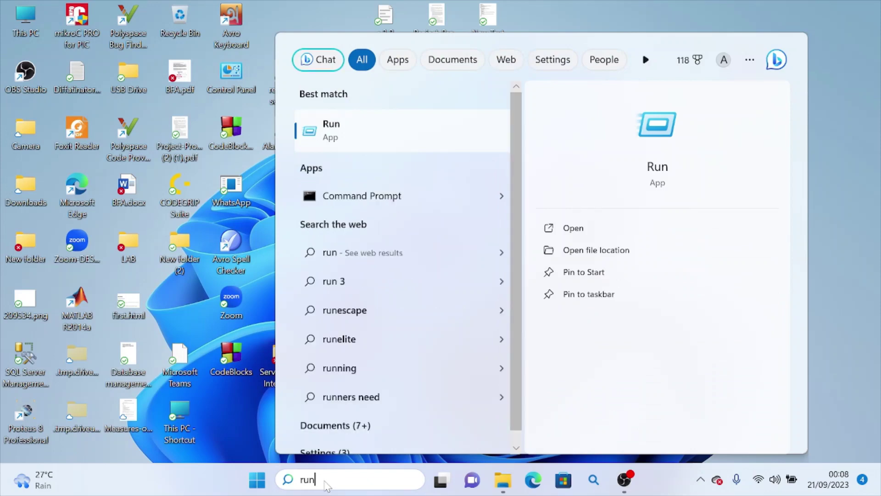
left_click(569, 228)
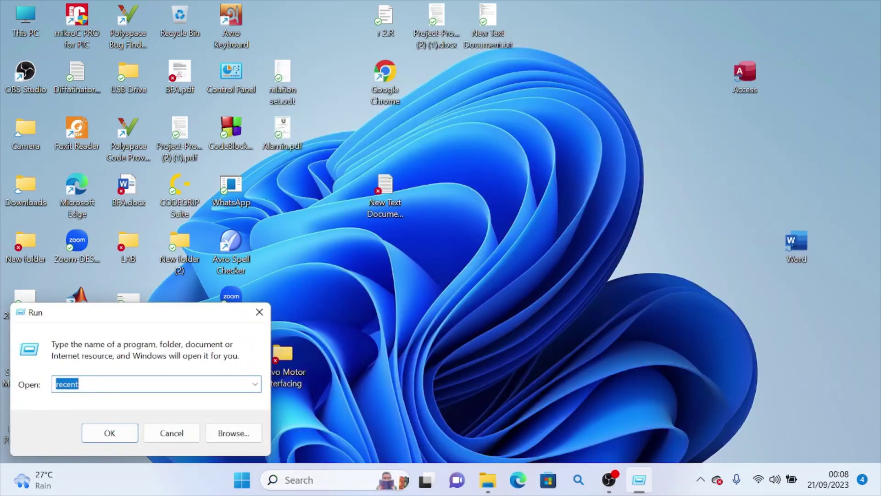
type("tr")
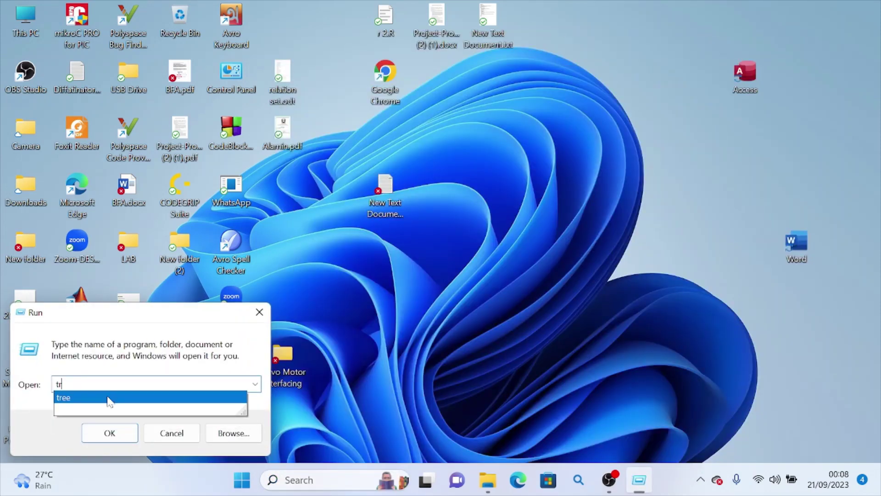
left_click(109, 398)
left_click(112, 432)
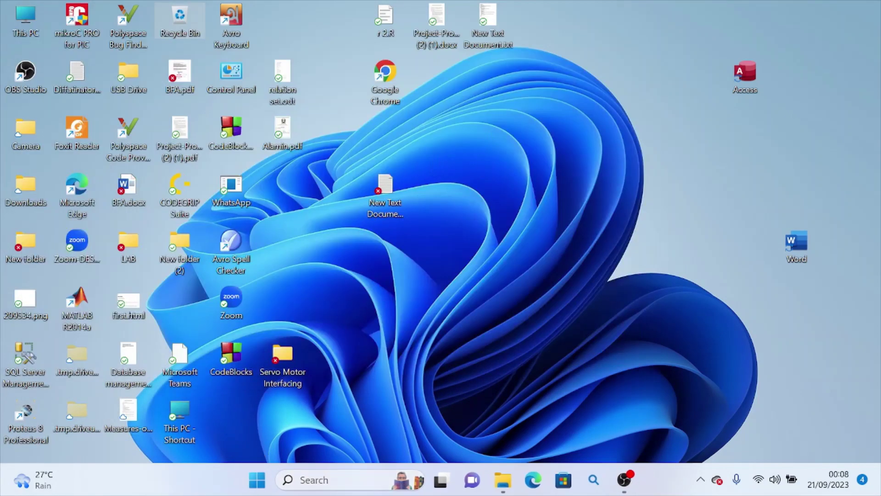
Step: Open the temporary files folder by entering "%temp%" in Run
left_click(323, 486)
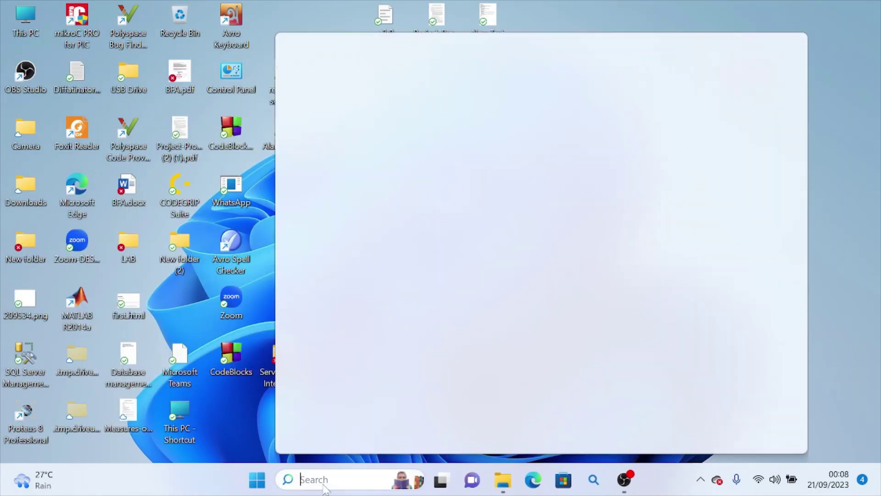
type("run")
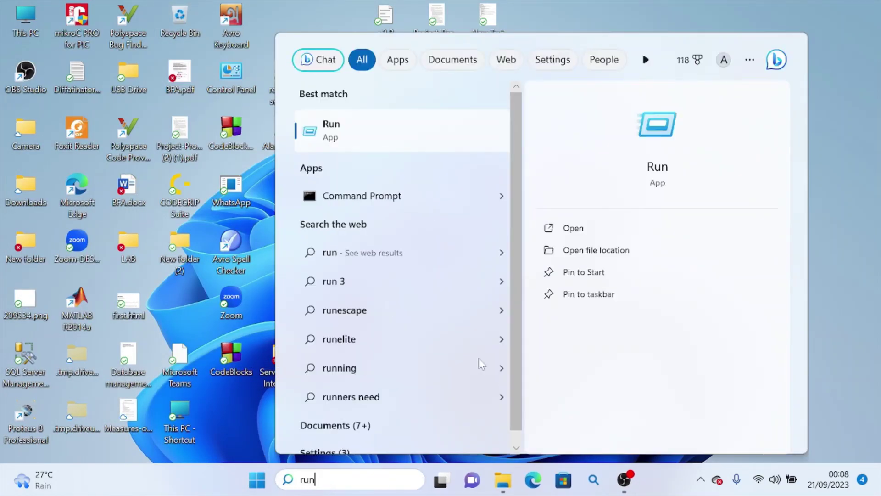
left_click(603, 232)
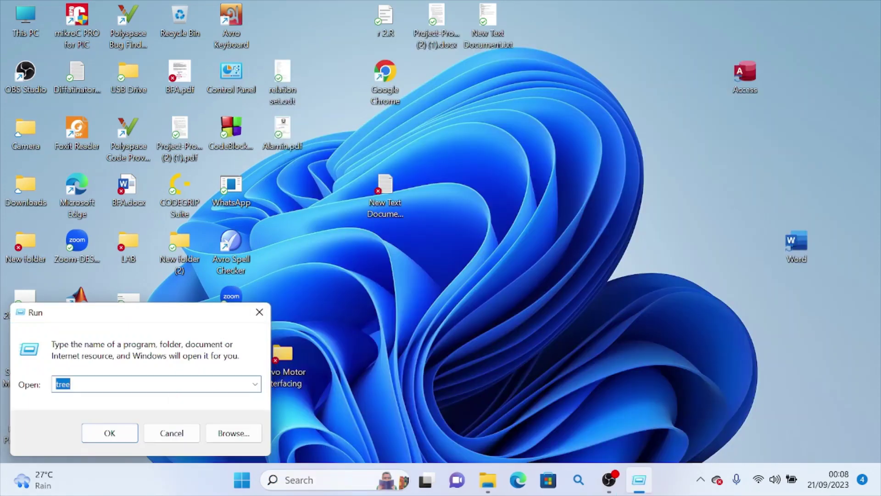
type("%")
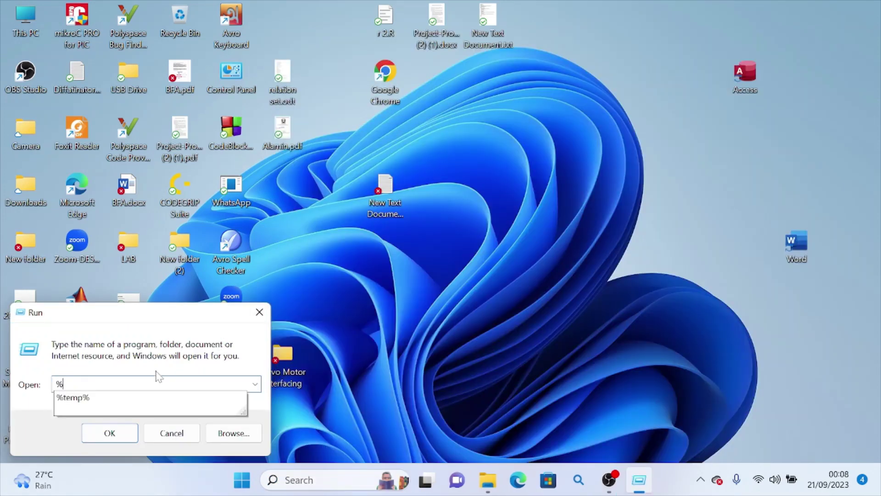
type("temp%")
left_click(120, 433)
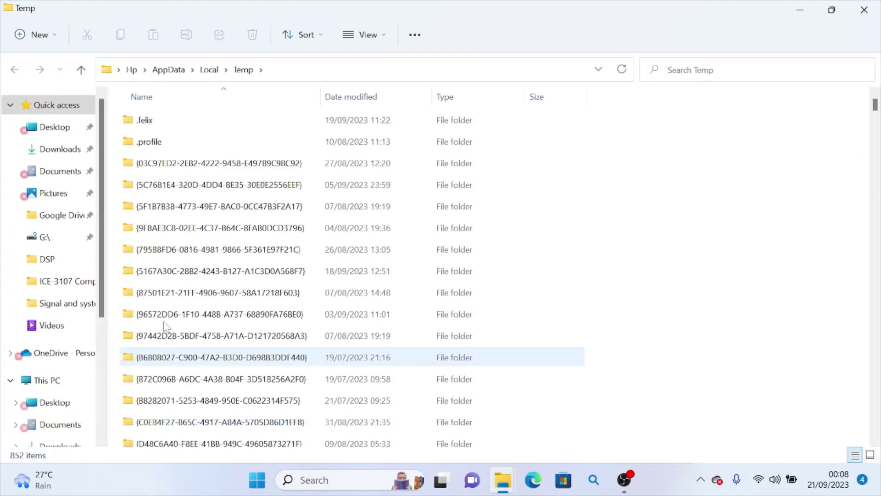
Step: Delete everything in the Temp folder, granting administrator permission for all current items and skipping the files that are in use
key("ctrl+a")
scroll(168, 322, "down", 20)
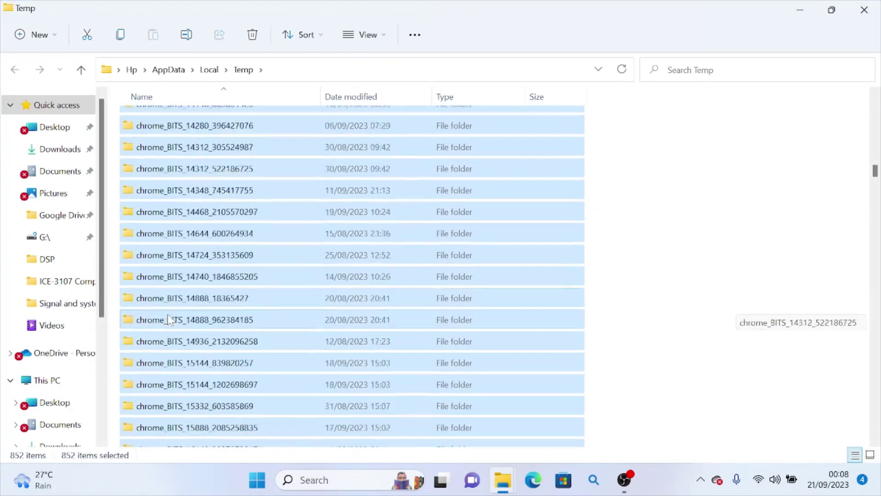
scroll(169, 320, "down", 10)
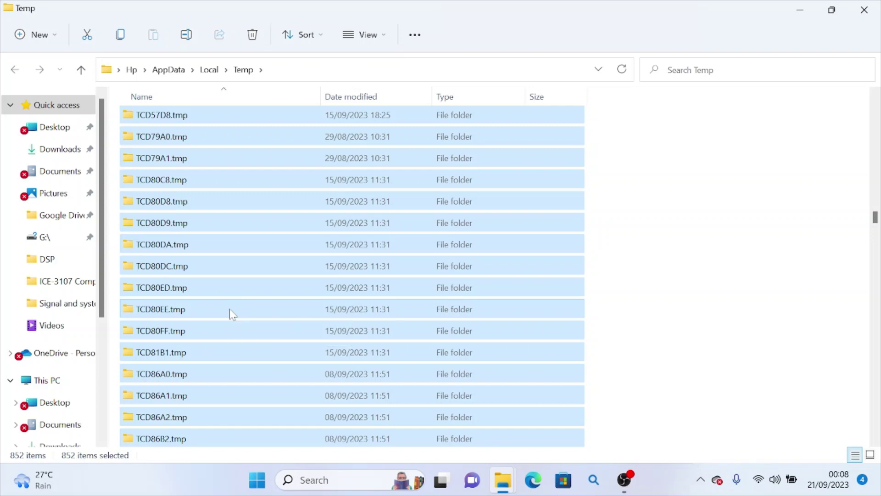
key("Delete")
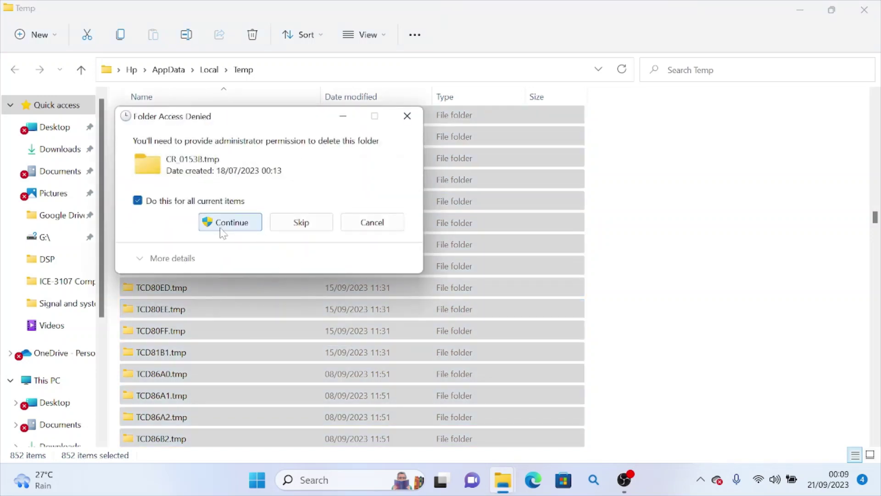
left_click(221, 228)
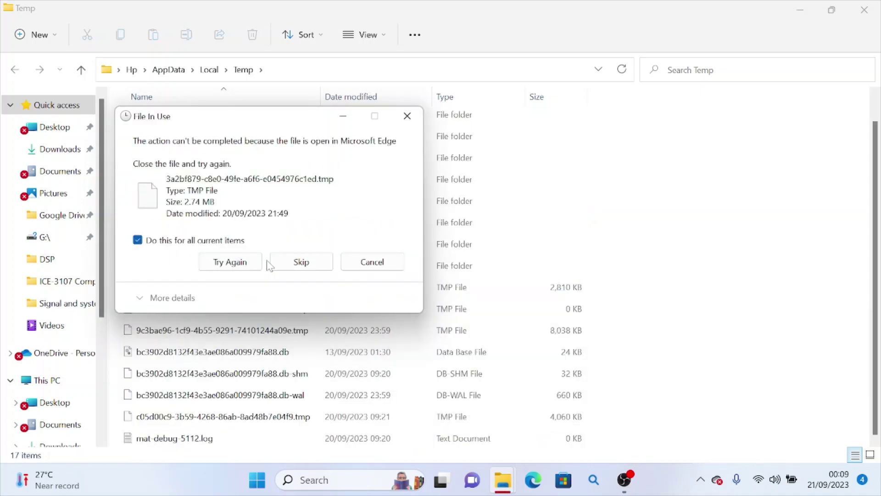
left_click(281, 265)
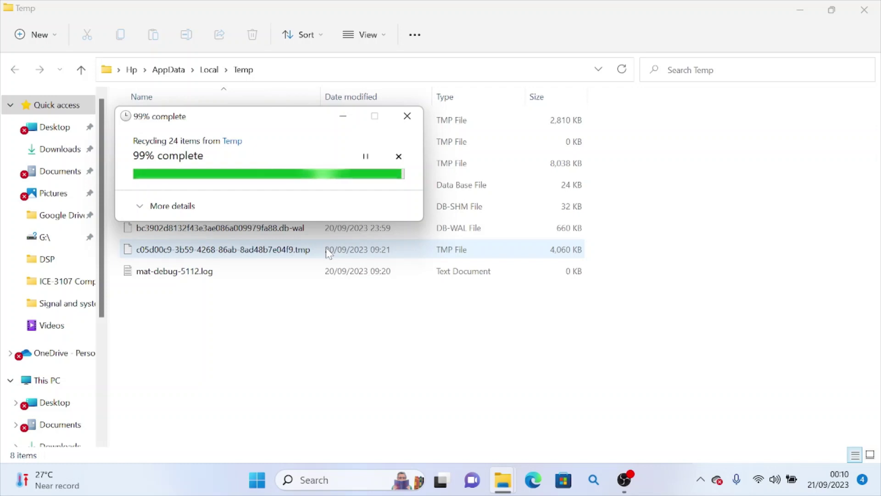
Step: Check the details of the Temp recycling progress, cancel the remaining operation and close the Temp folder
left_click(184, 208)
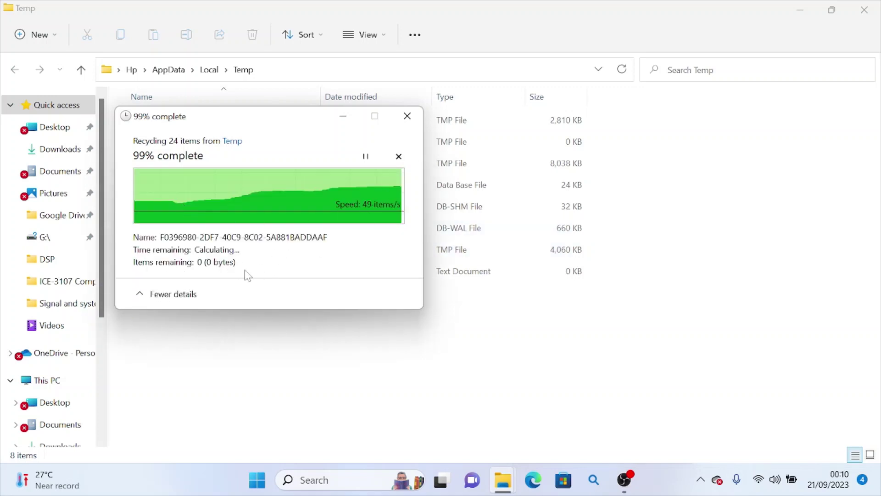
left_click(173, 294)
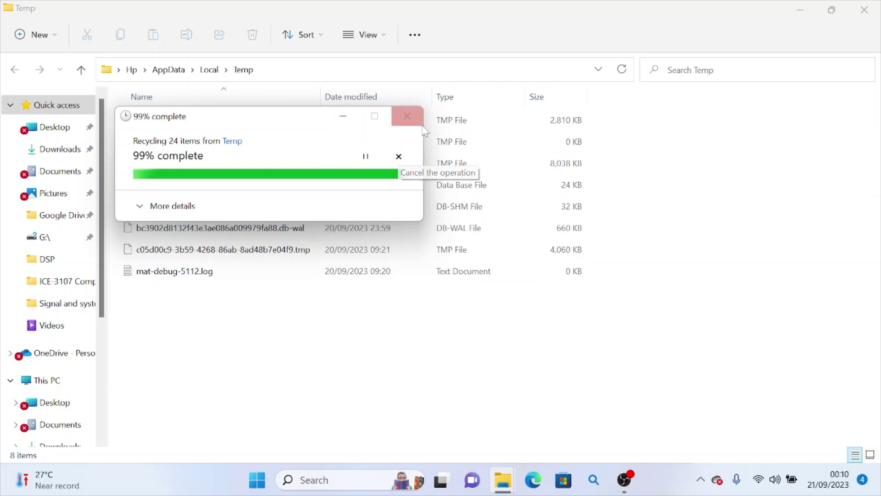
left_click(407, 117)
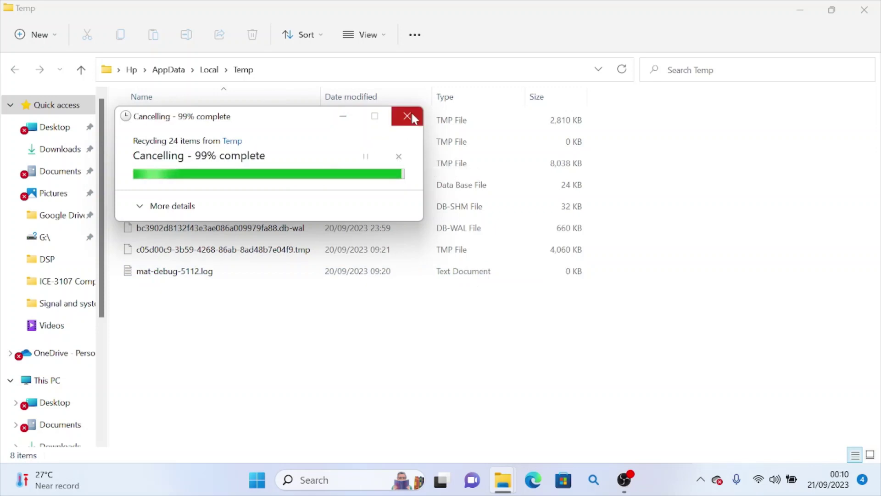
left_click(872, 8)
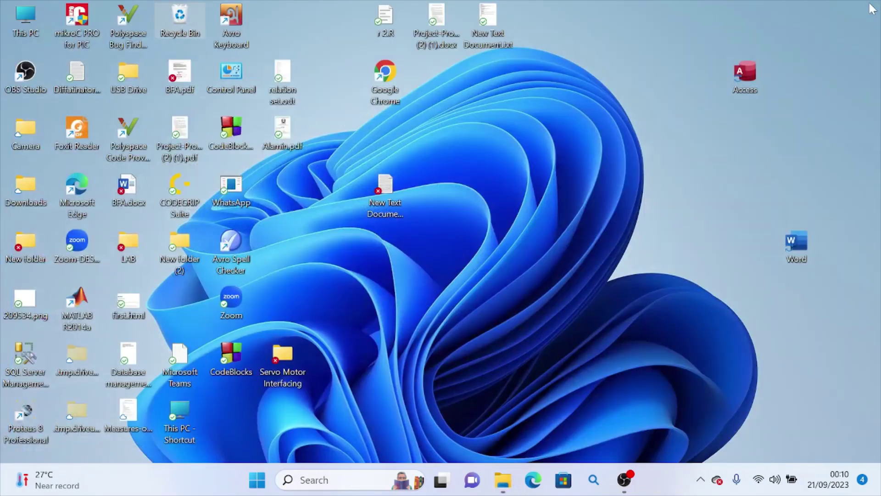
Step: Refresh the desktop
right_click(572, 177)
left_click(599, 235)
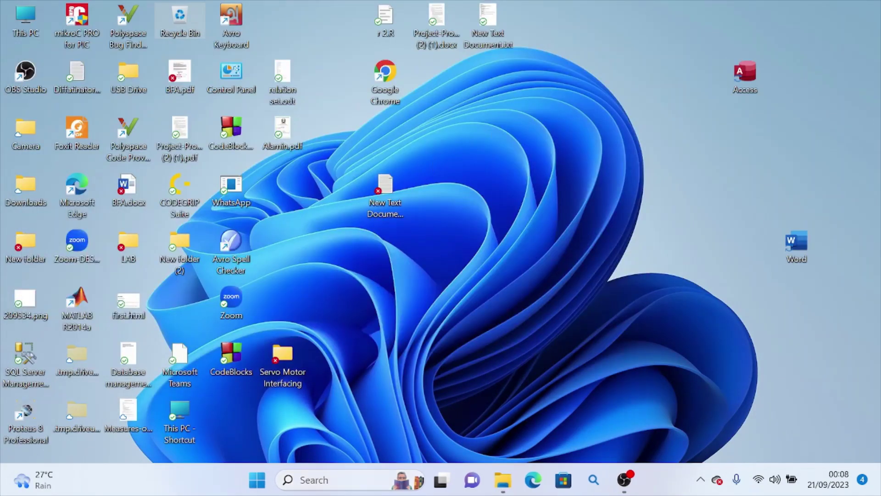
Step: Open the Run dialog through Windows search and enter "%temp%" to open the user's temporary files folder
left_click(323, 486)
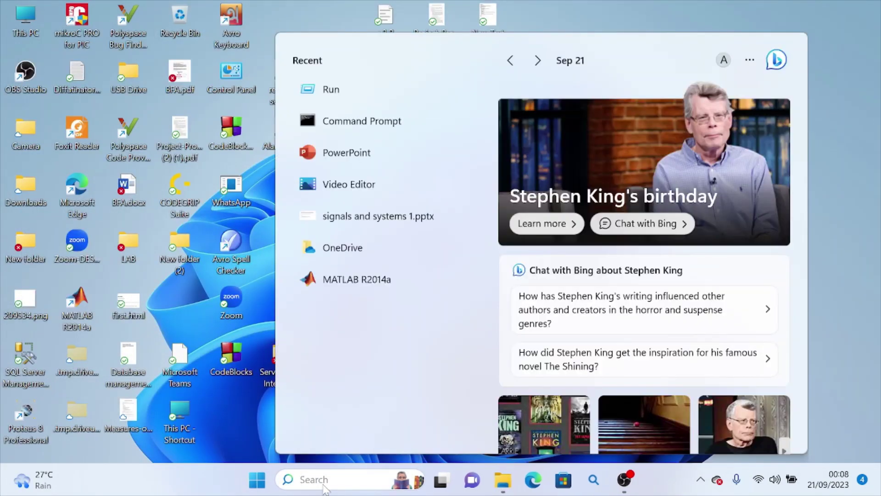
type("run")
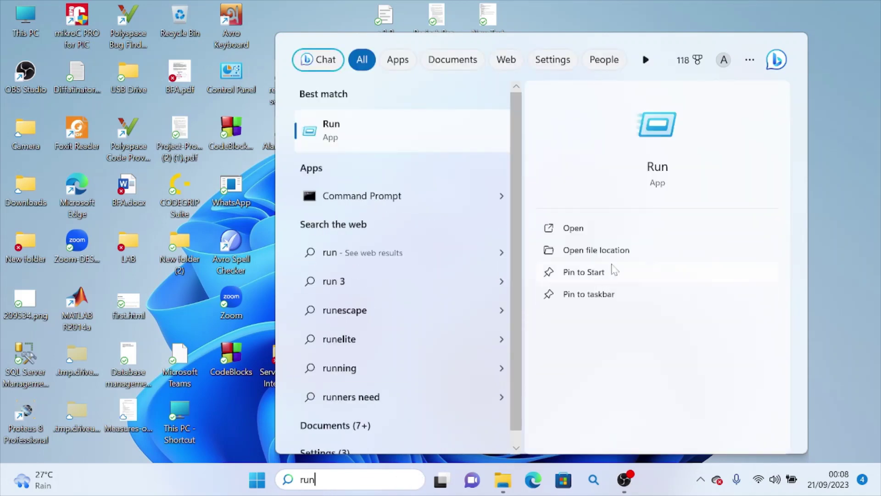
left_click(602, 231)
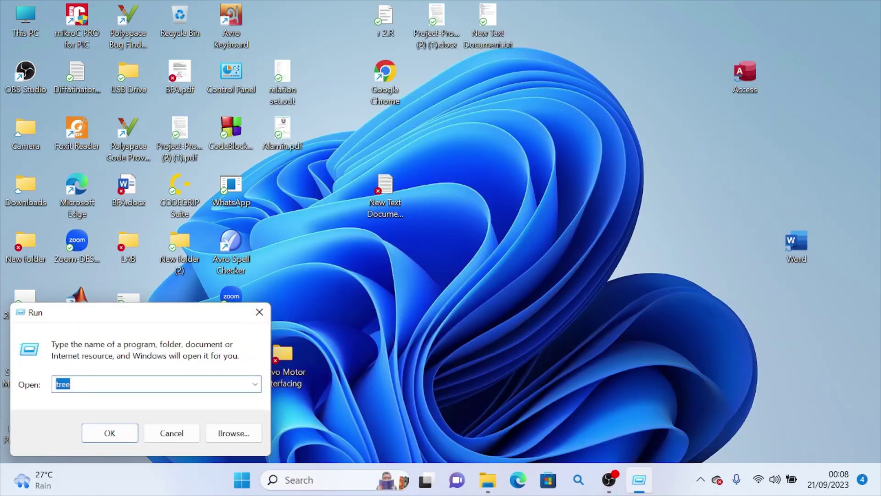
type("%")
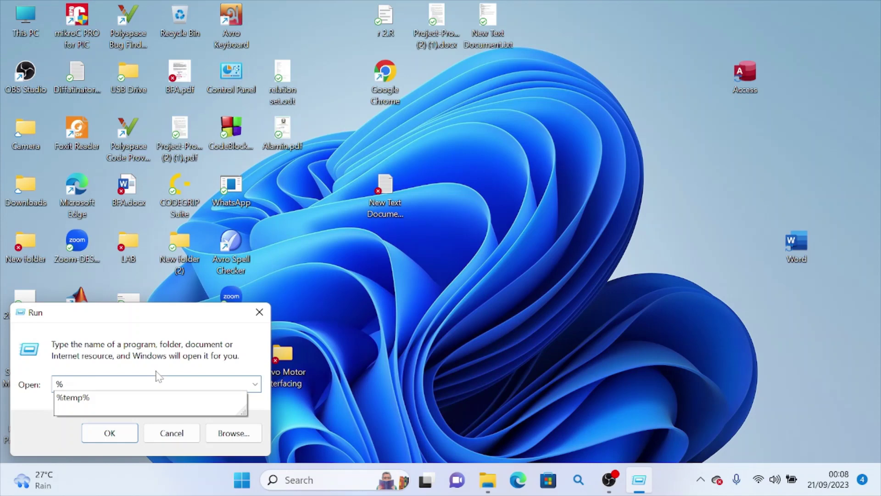
type("temp%")
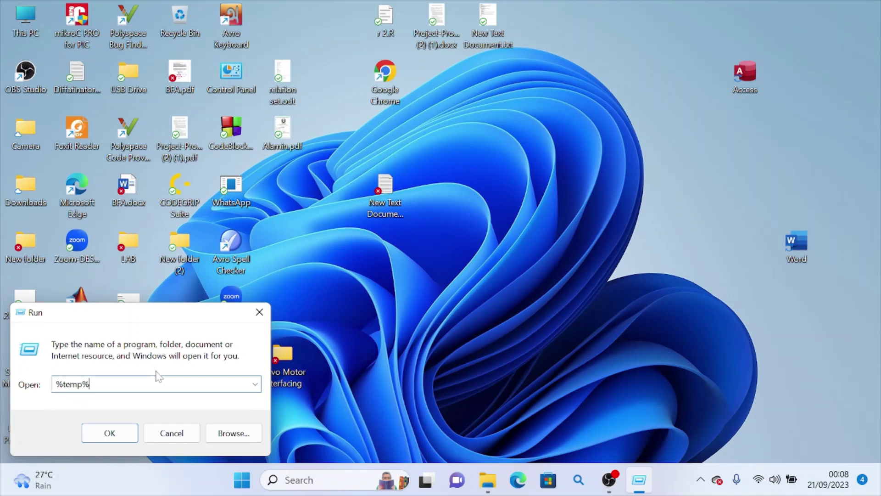
left_click(123, 433)
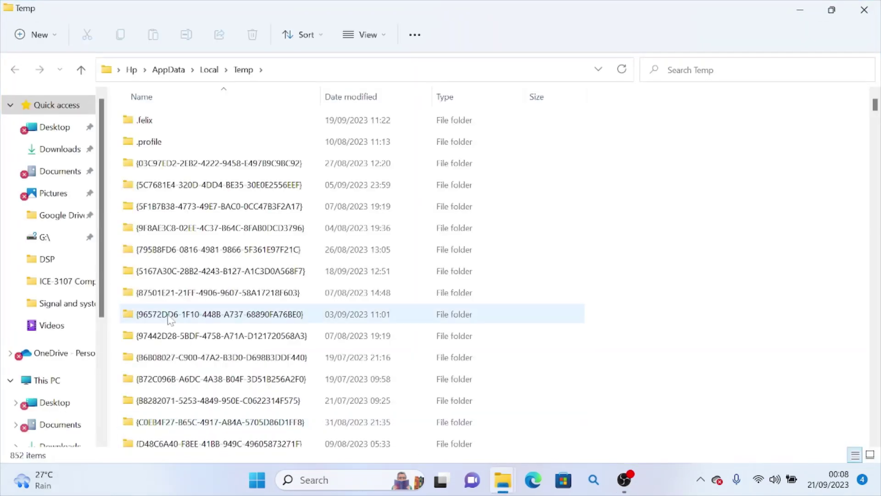
Step: Delete all items in the Temp folder, granting administrator permission for all current items and skipping the file open in Microsoft Edge
key("ctrl+a")
scroll(229, 312, "down", 20)
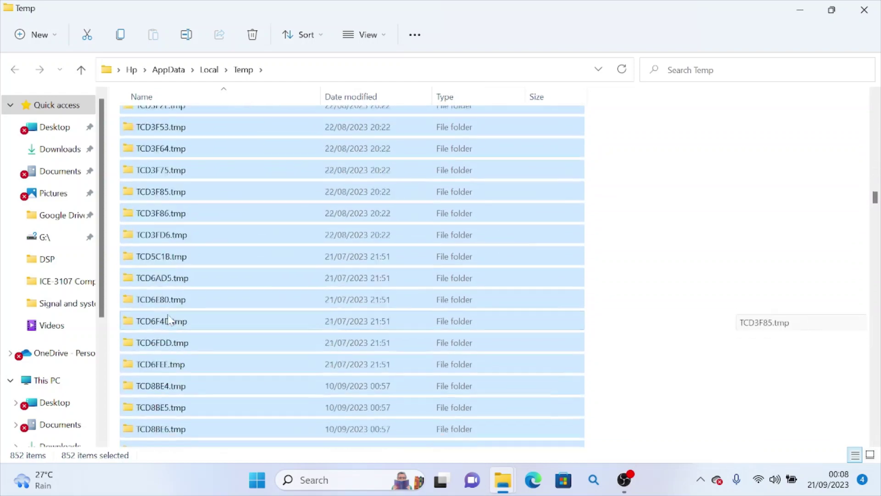
key("Delete")
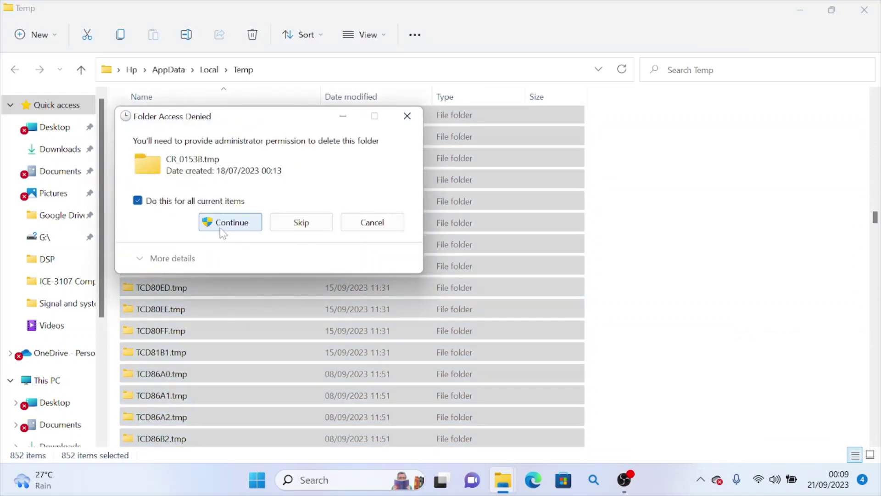
left_click(222, 223)
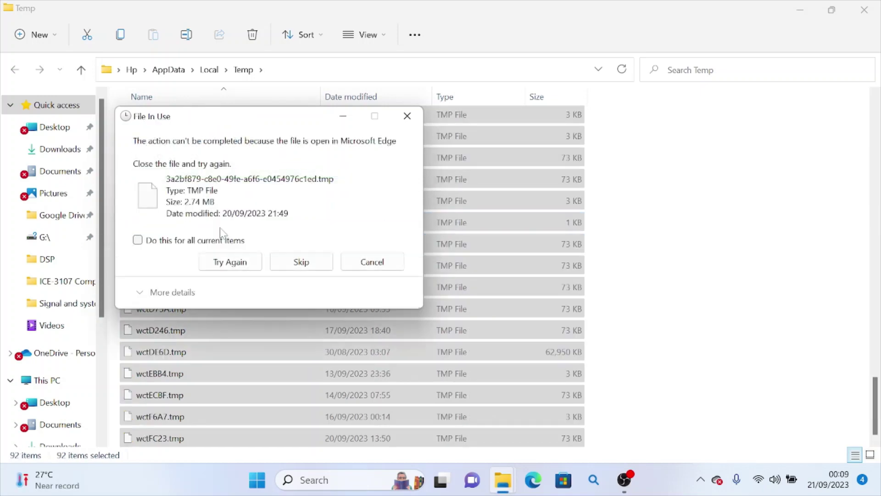
left_click(282, 268)
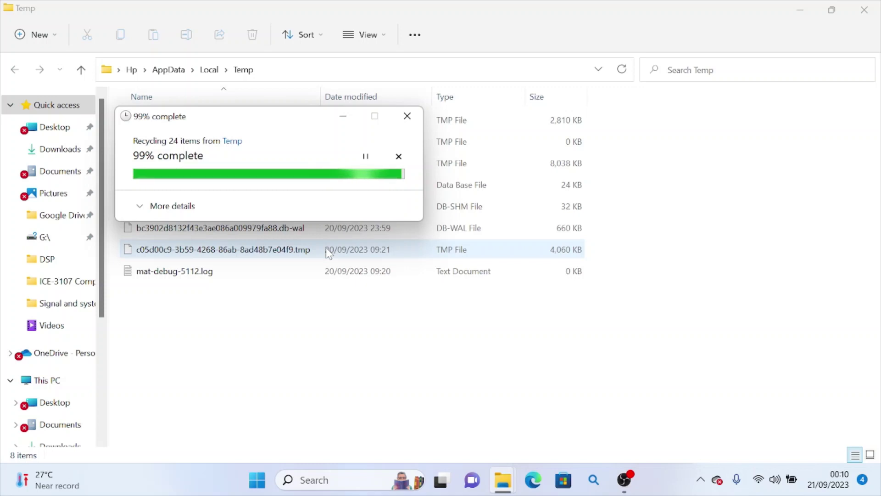
Step: Check the detailed progress of the Temp folder recycling, collapse the details and cancel the remaining operation
left_click(196, 207)
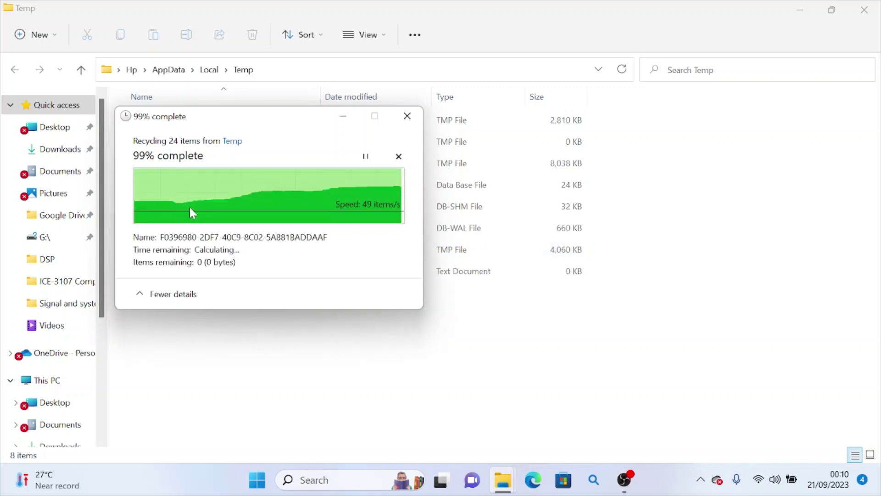
left_click(193, 294)
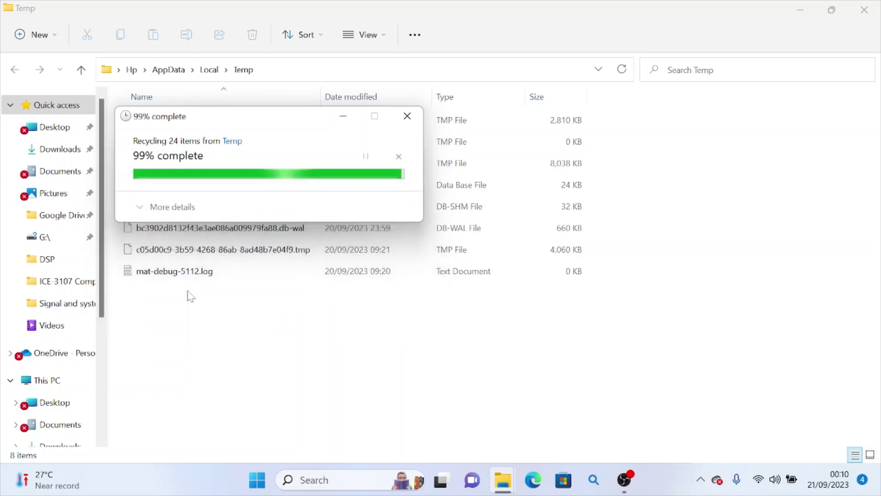
left_click(419, 119)
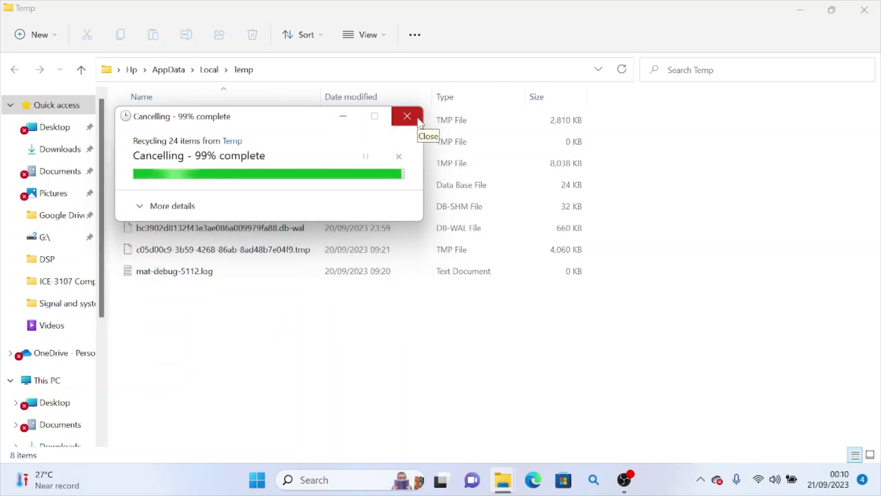